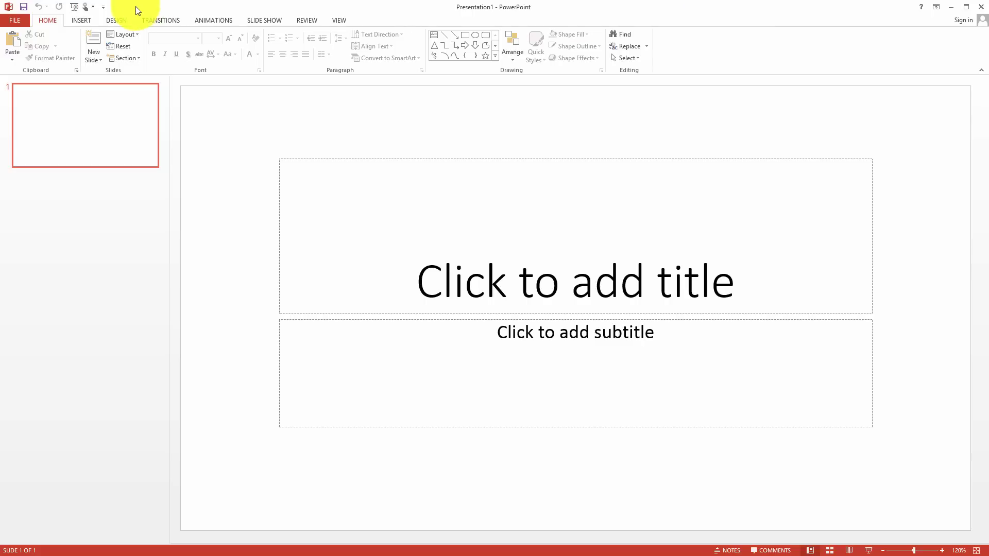
Expand the full Office themes gallery on the Design tab for the blank presentation.
left_click(117, 20)
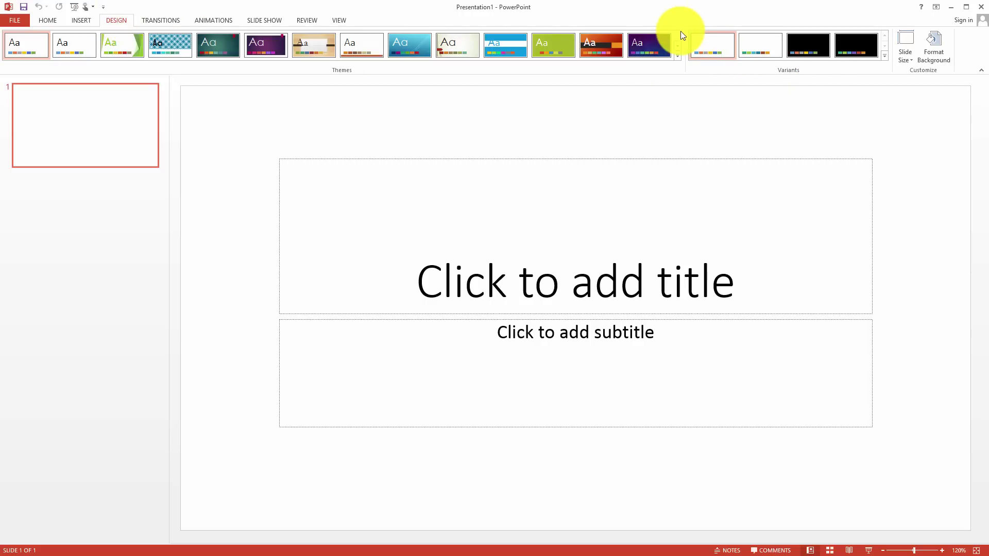
left_click(677, 55)
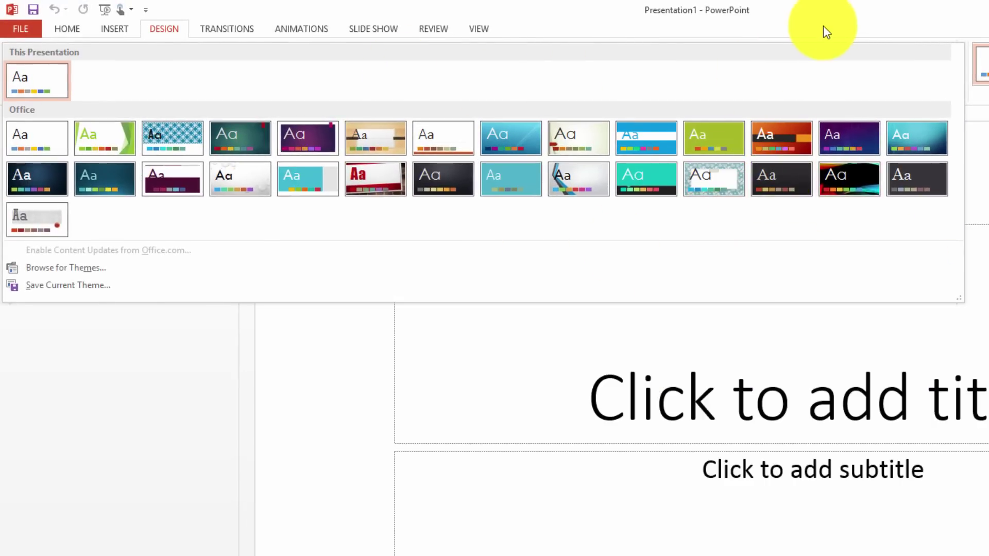
Dismiss the themes gallery without applying any theme.
left_click(845, 15)
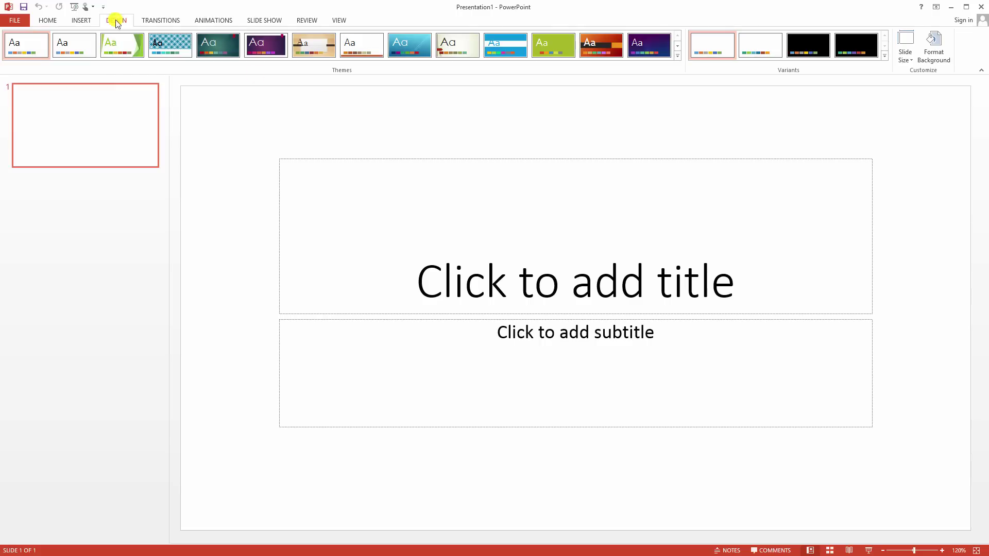
Open Format Background for the title slide and choose Picture or texture fill.
right_click(239, 113)
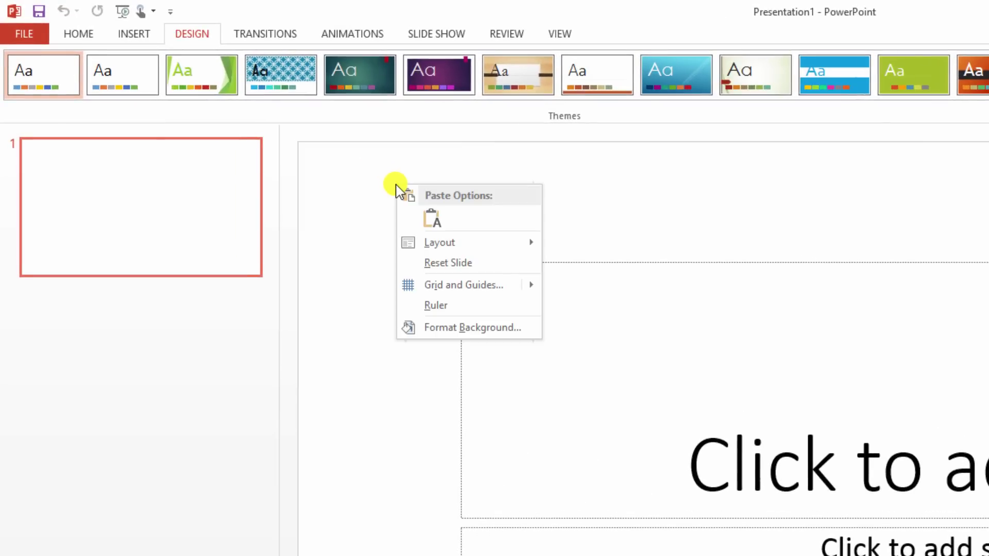
left_click(479, 329)
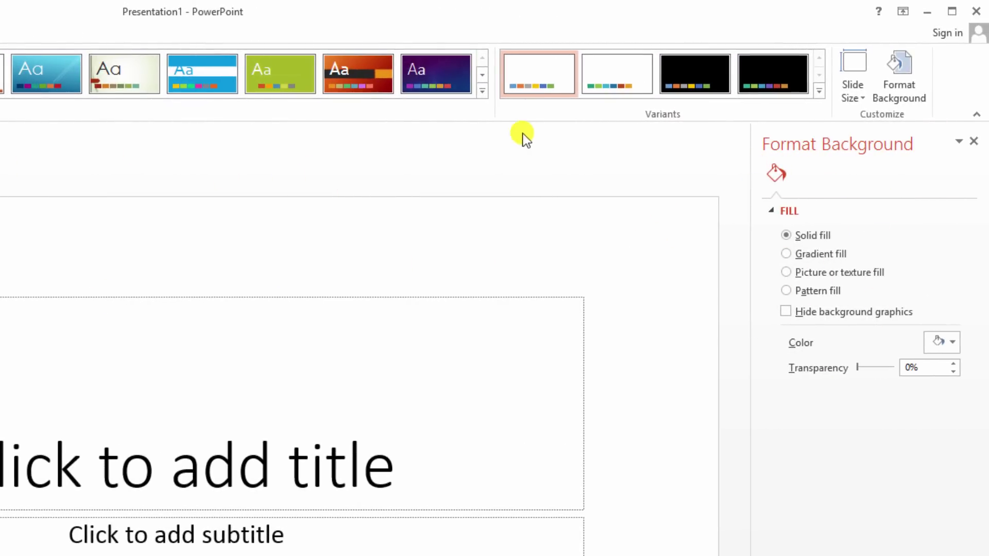
left_click(787, 273)
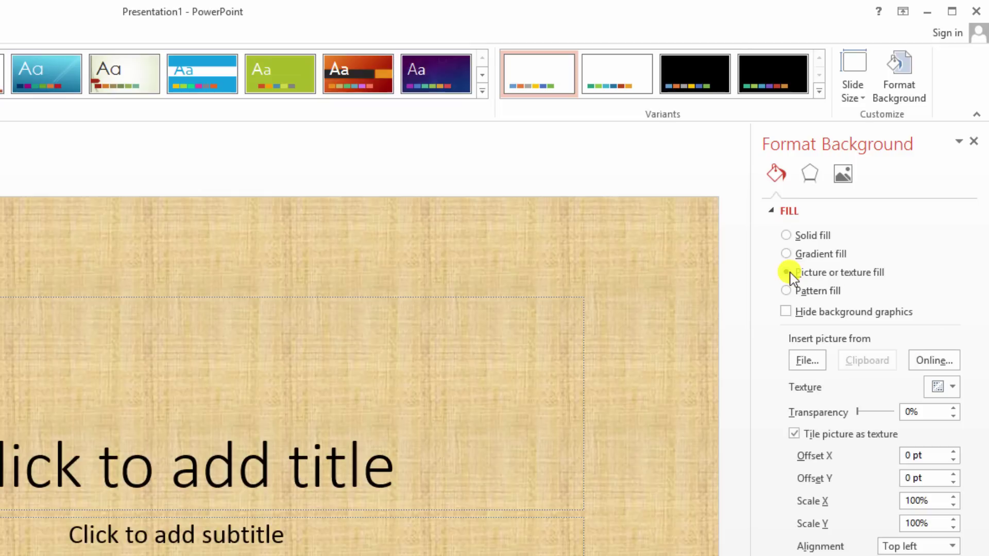
Insert the Desktop 'background' PNG as the title slide's picture fill.
left_click(809, 360)
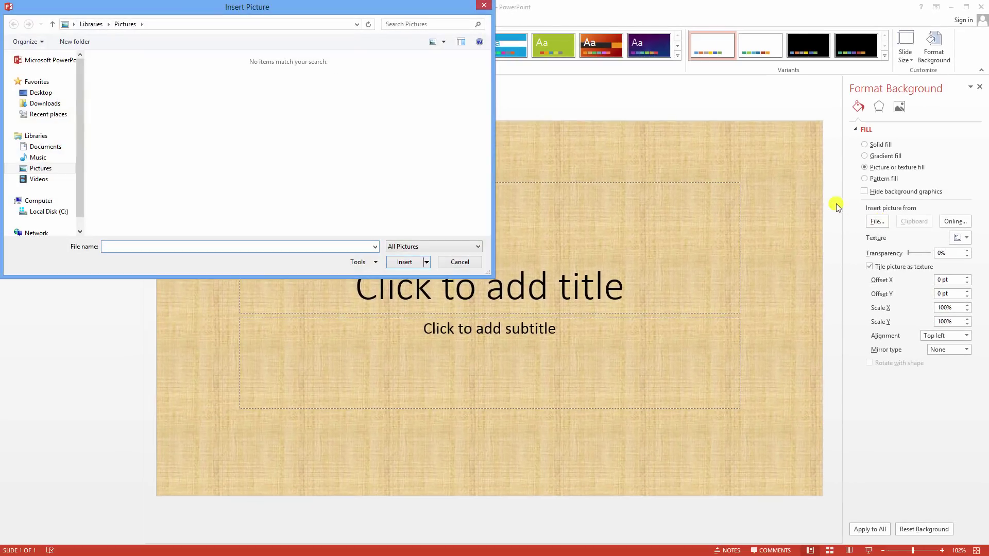
left_click(49, 95)
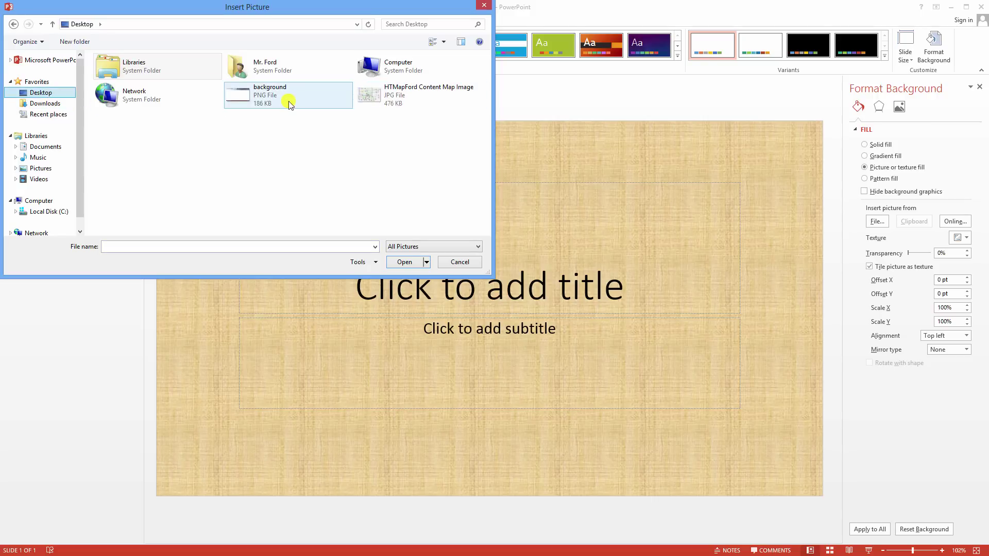
left_click(272, 99)
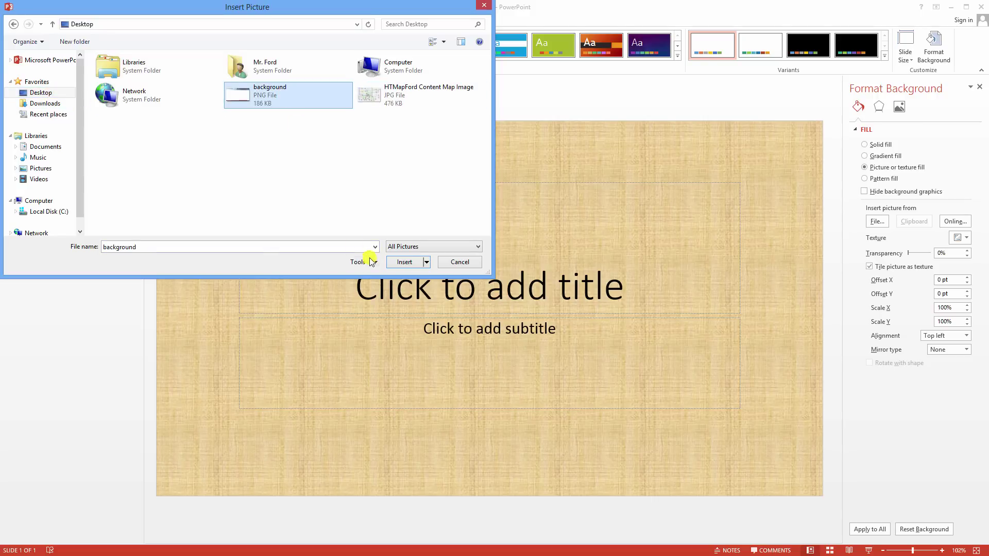
left_click(407, 262)
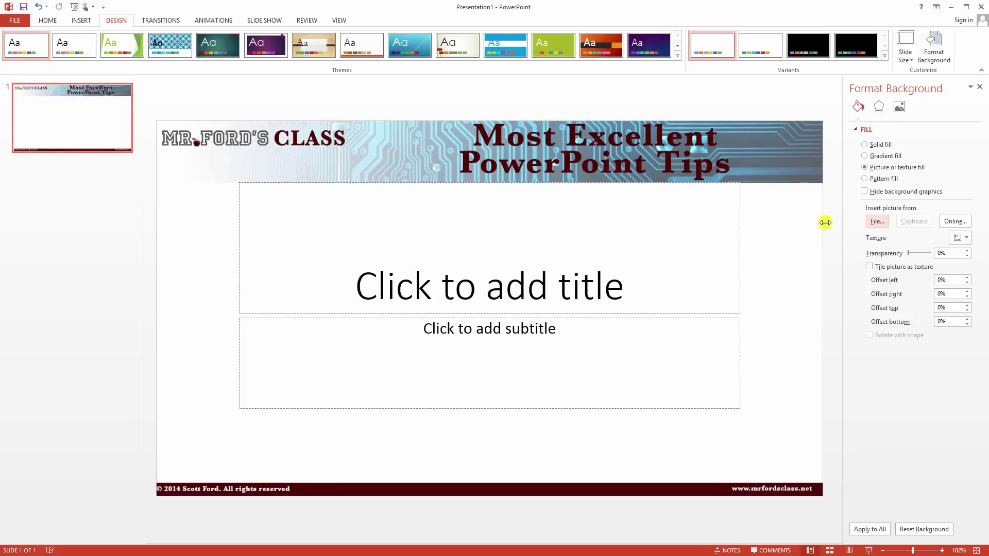
Close the background pane and add a new Title and Content slide.
left_click(980, 87)
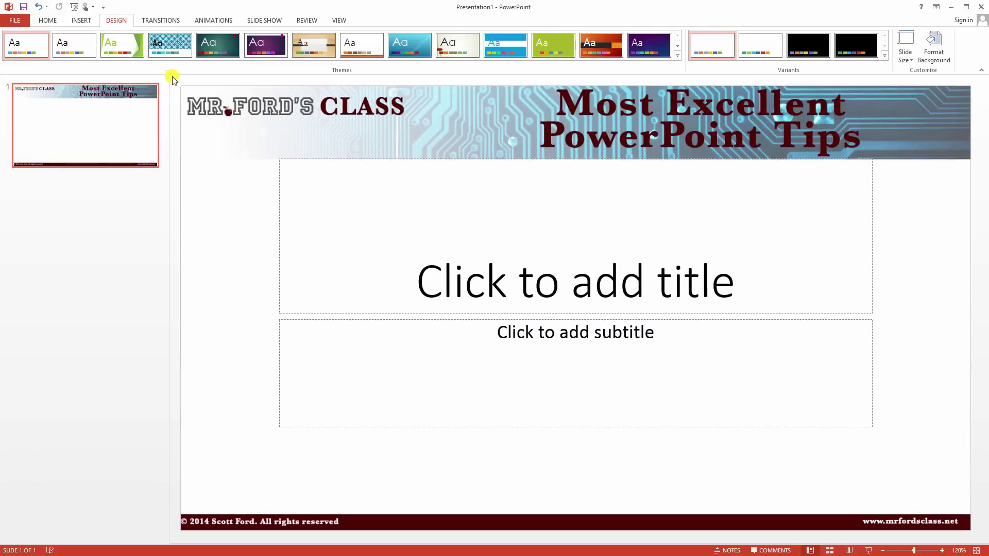
left_click(48, 20)
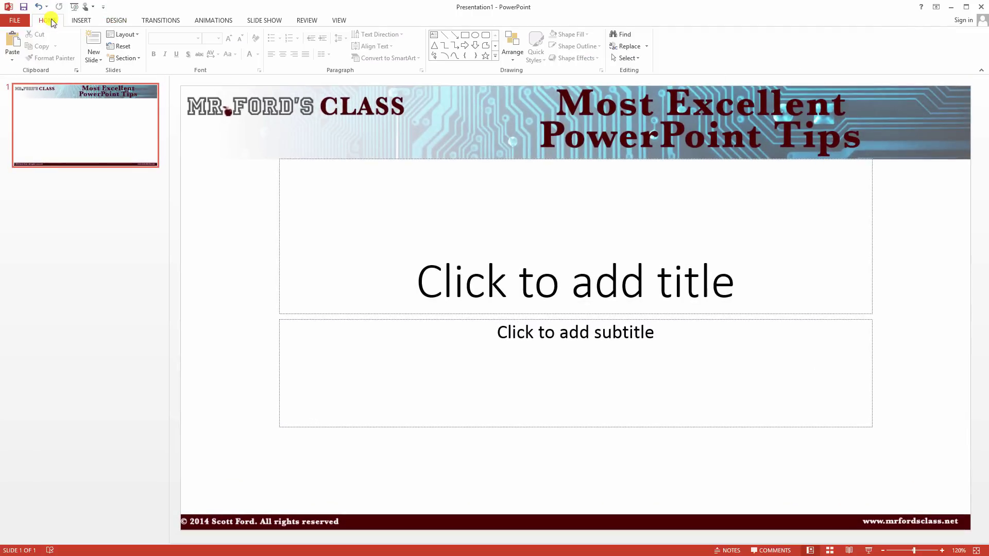
left_click(93, 43)
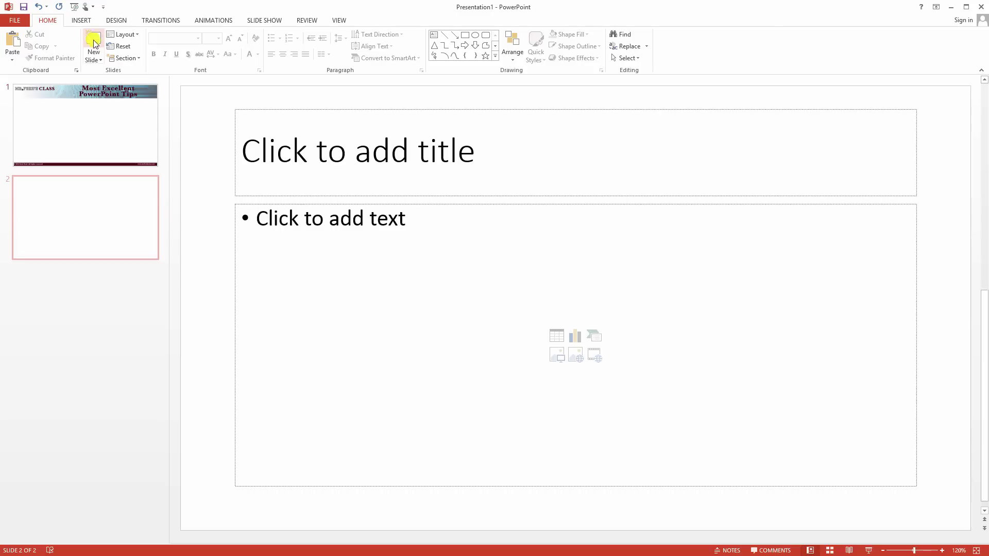
Apply slide 1's banner picture background to all slides and view slide 2.
left_click(143, 137)
right_click(233, 182)
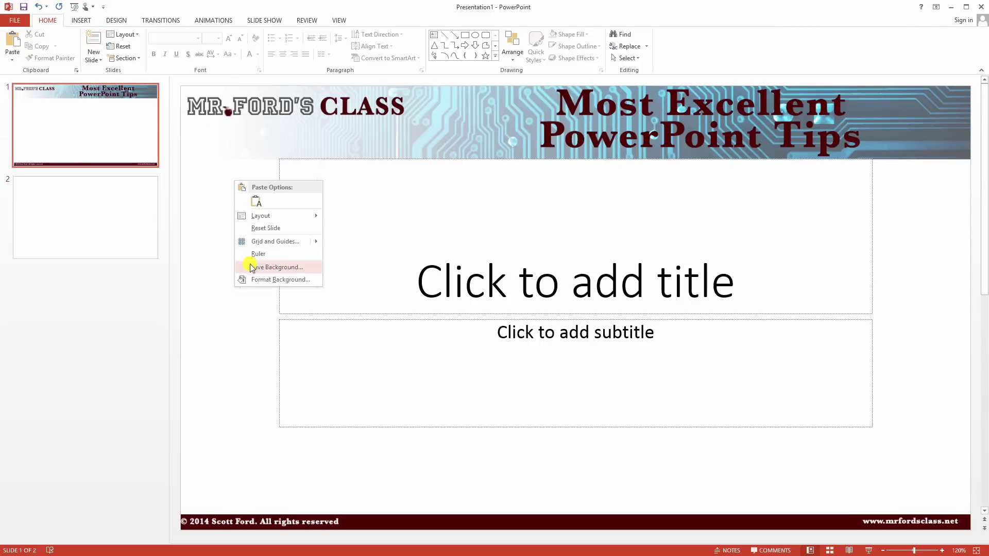
left_click(263, 279)
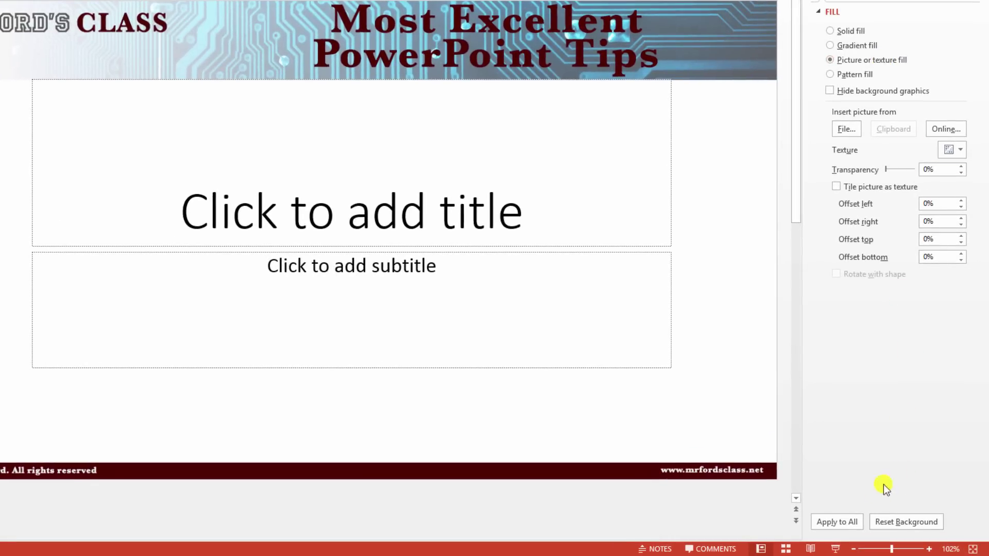
left_click(842, 522)
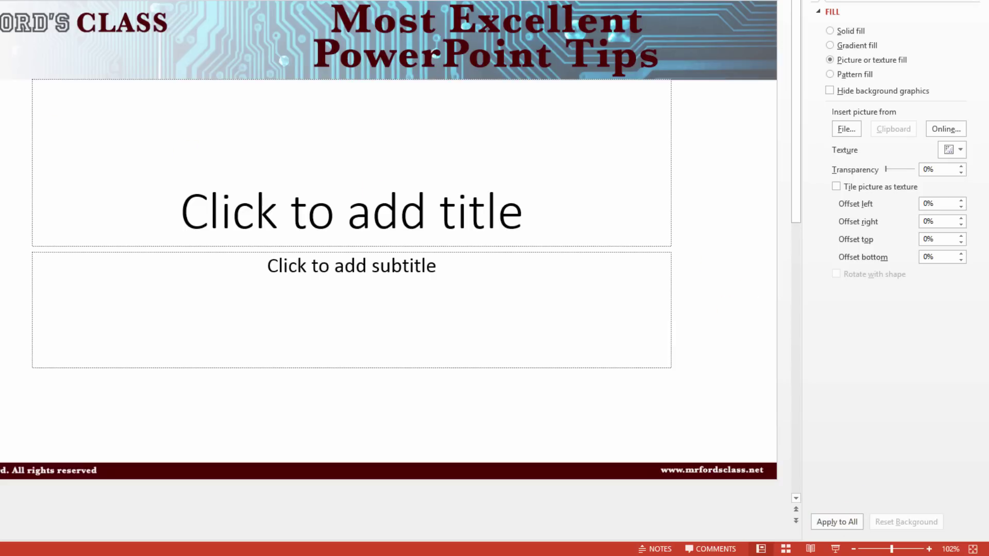
left_click(70, 181)
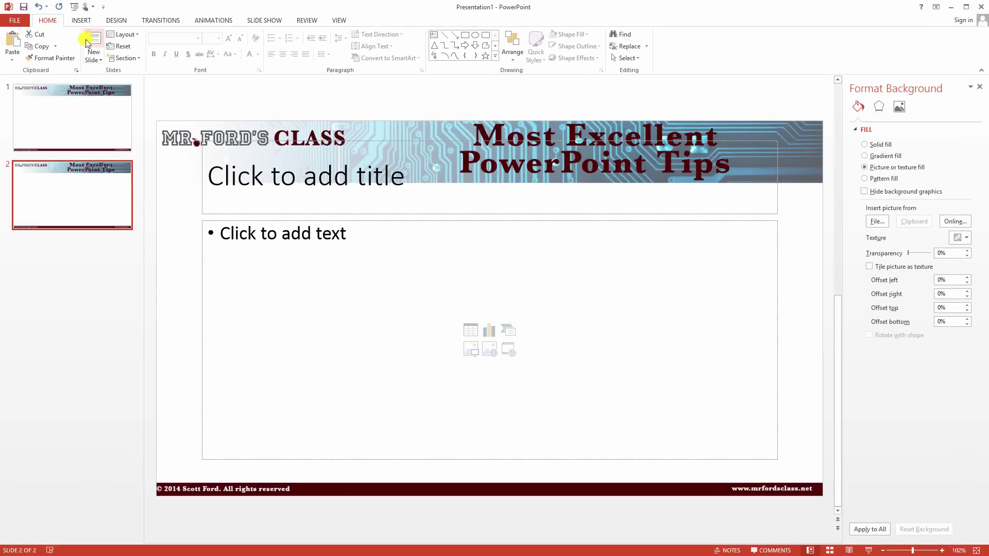
Add three more slides for five in total and select slide 5's content placeholder.
left_click(93, 39)
left_click(93, 40)
left_click(92, 39)
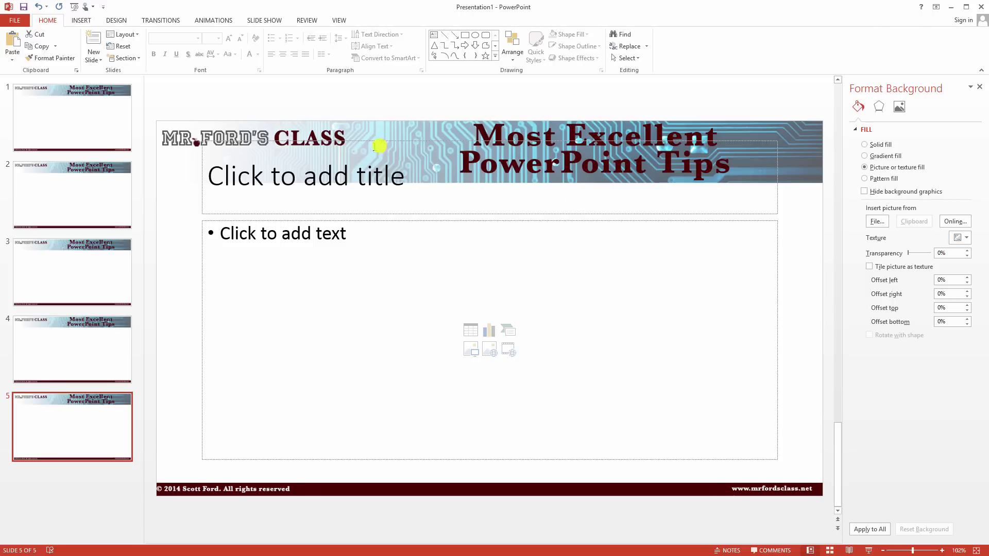
left_click(120, 22)
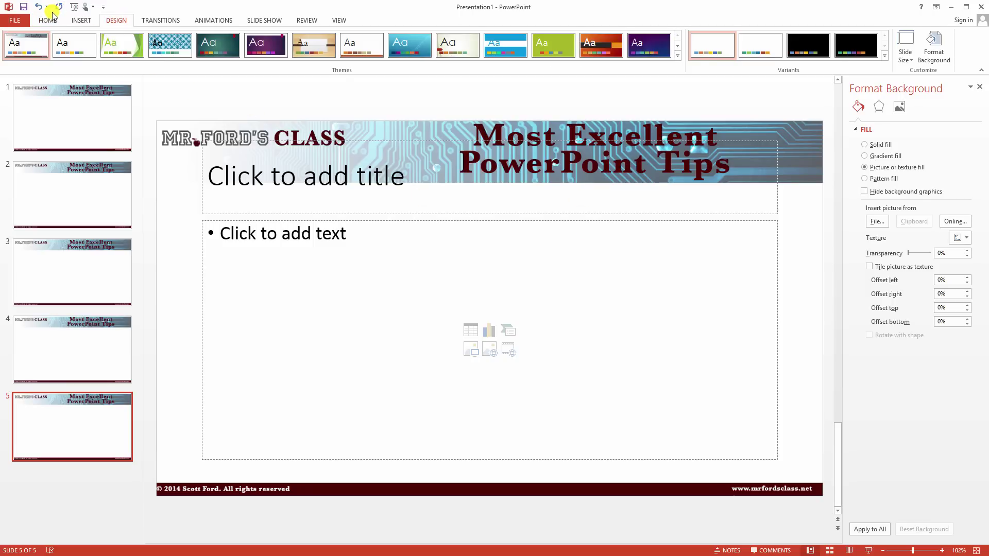
left_click(49, 21)
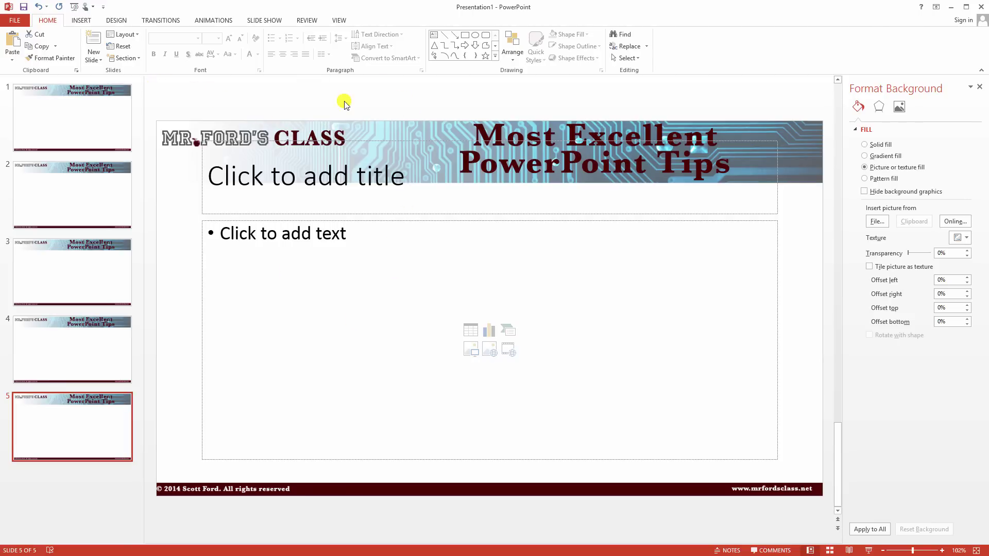
left_click(474, 139)
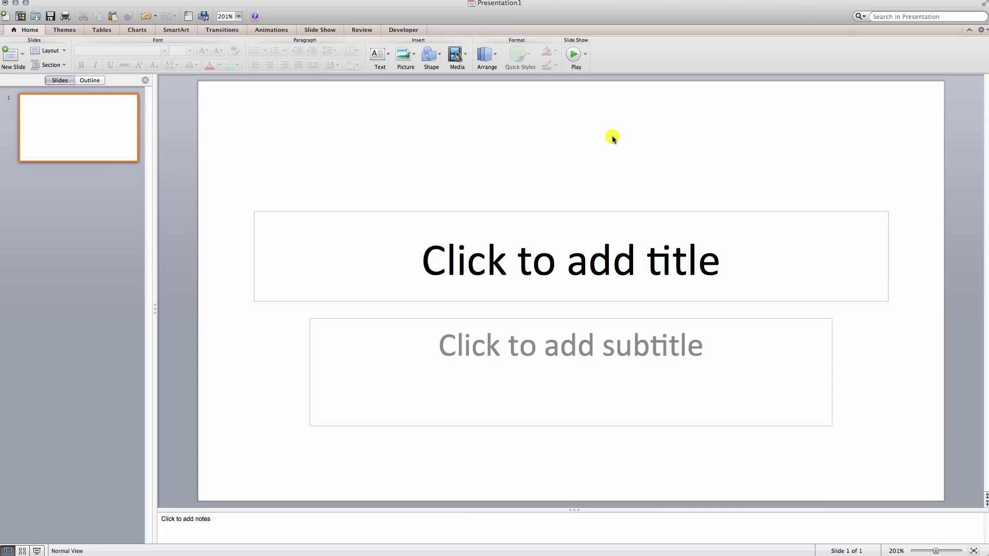
Set the Mr. Ford's Class banner image as the title slide's picture background and apply it.
right_click(612, 135)
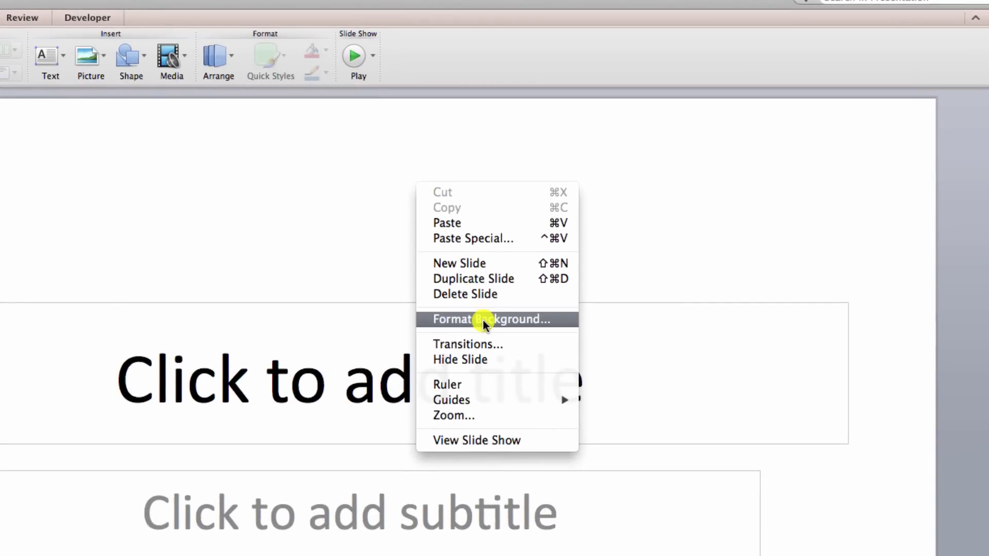
left_click(487, 319)
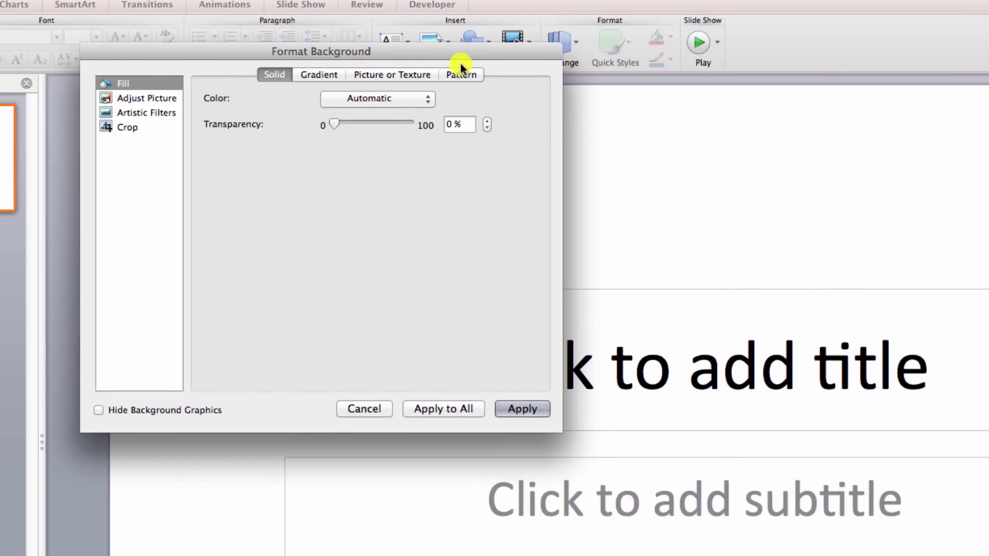
left_click_drag(453, 46, 572, 103)
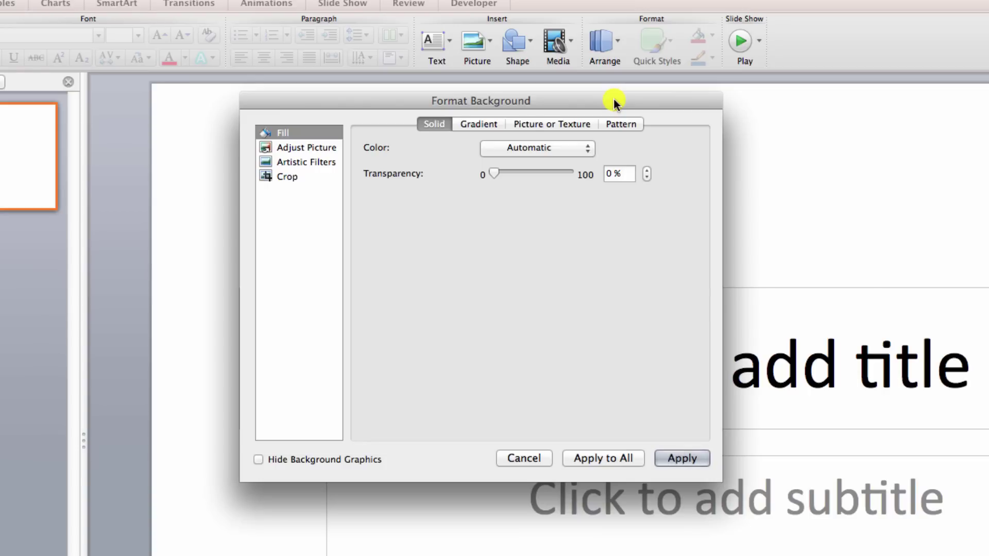
left_click_drag(610, 98, 630, 99)
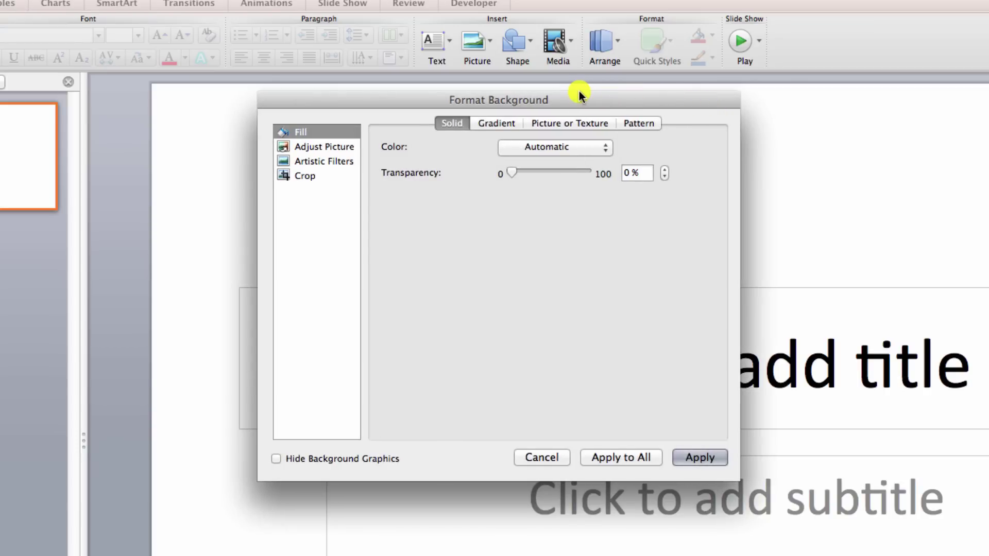
left_click(558, 122)
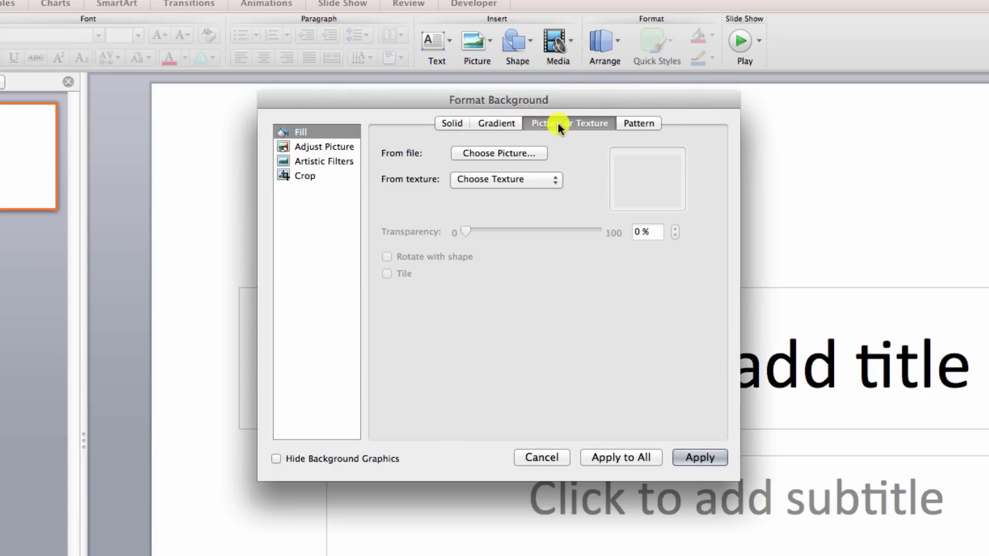
left_click(504, 153)
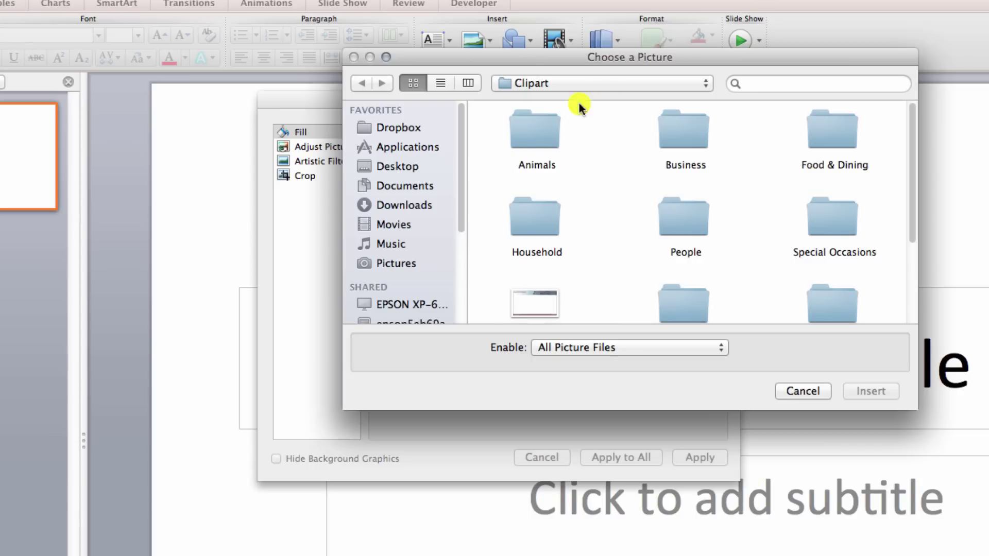
left_click(553, 299)
left_click(878, 391)
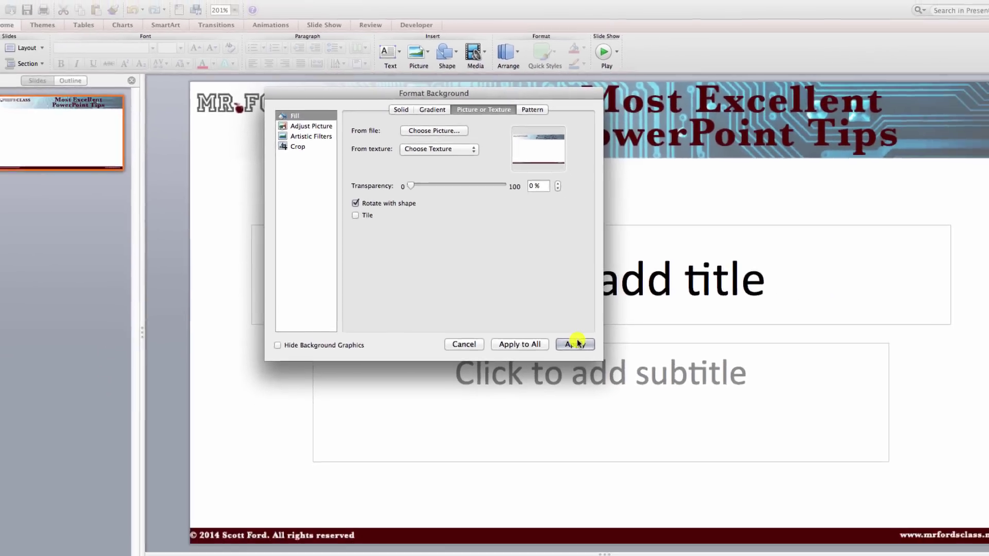
left_click(699, 457)
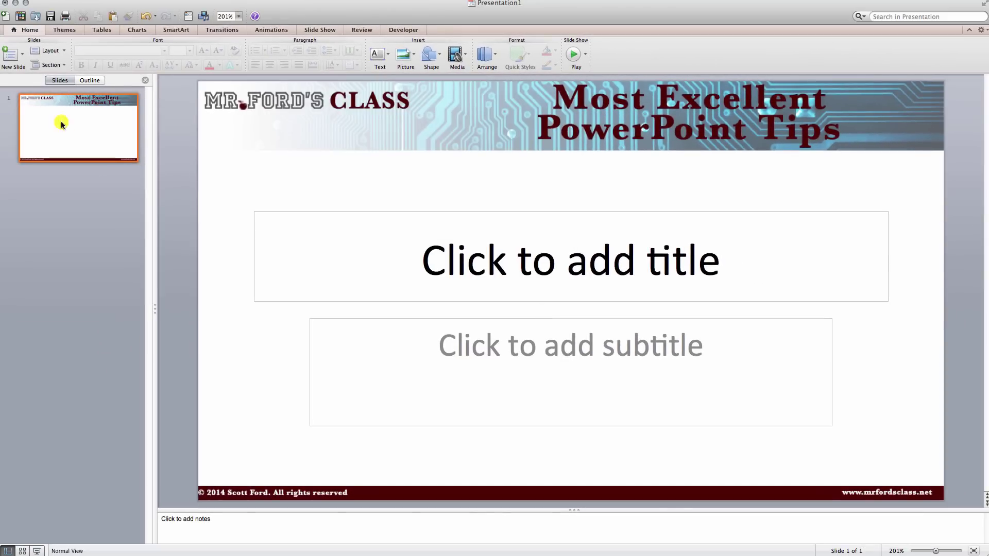
left_click(11, 61)
left_click(12, 61)
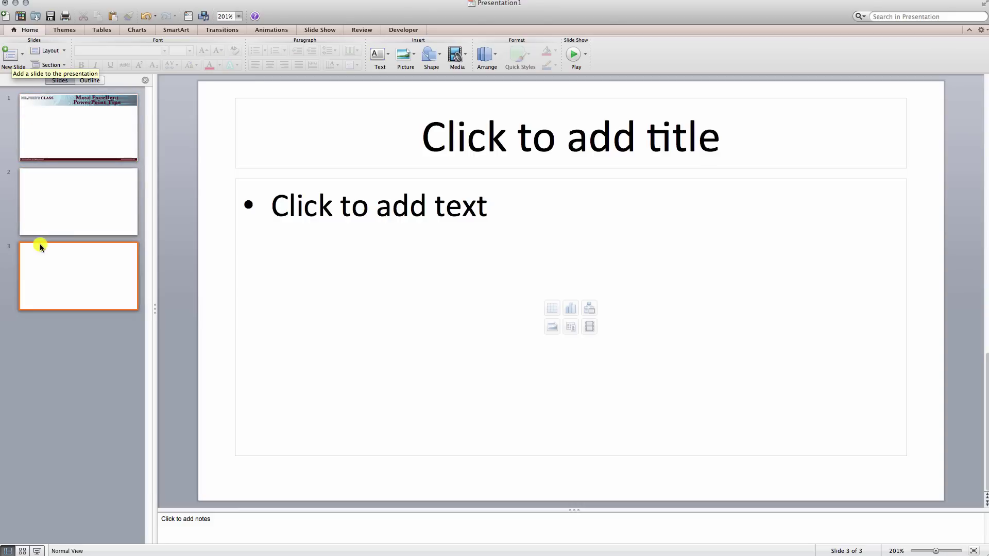
left_click(71, 223)
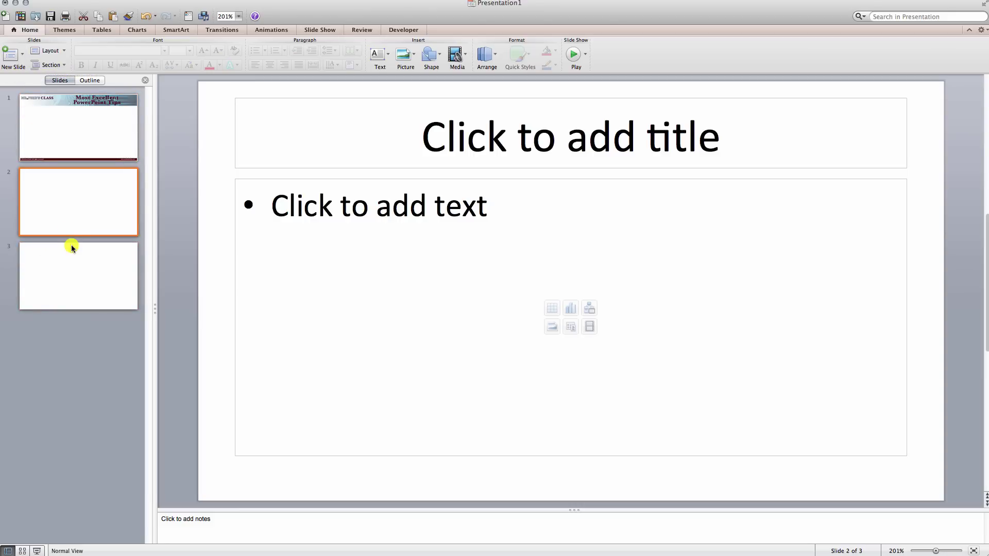
left_click(74, 275, "shift")
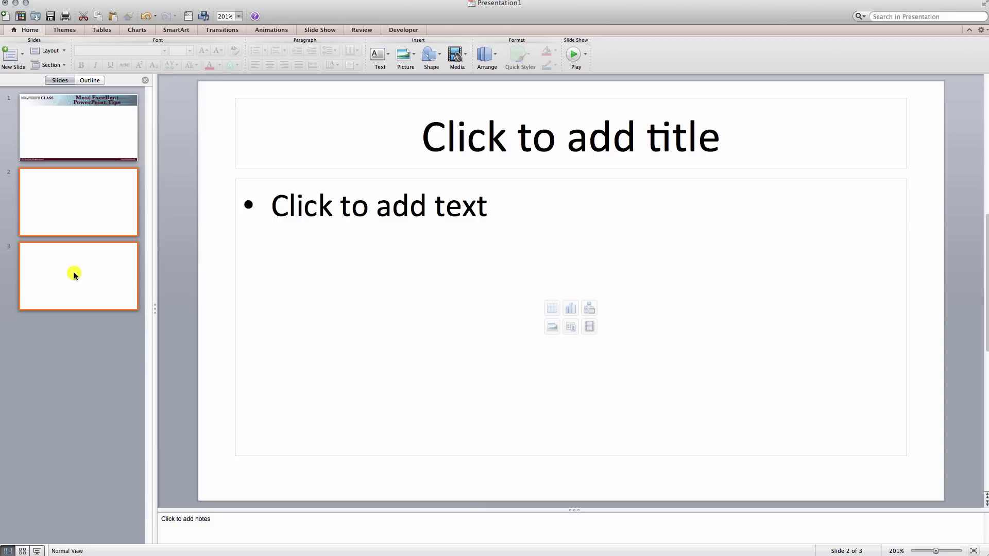
key("Delete")
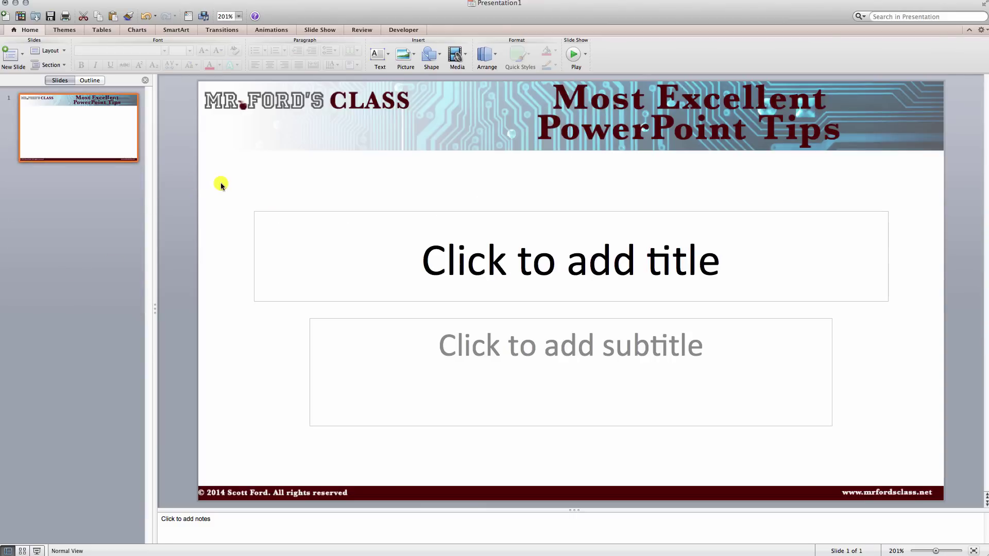
Choose the banner image as the picture fill and use Apply to All.
right_click(376, 165)
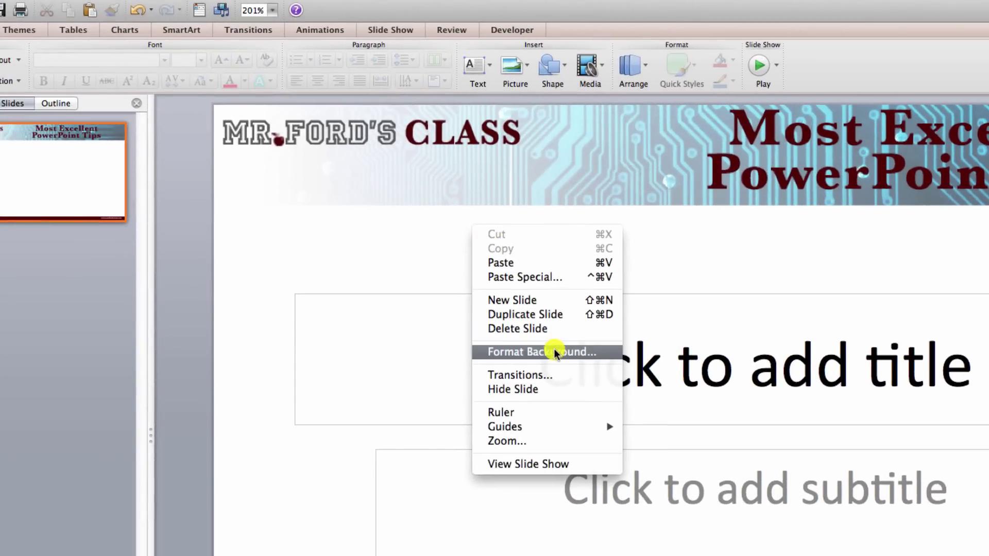
left_click(515, 352)
left_click(608, 143)
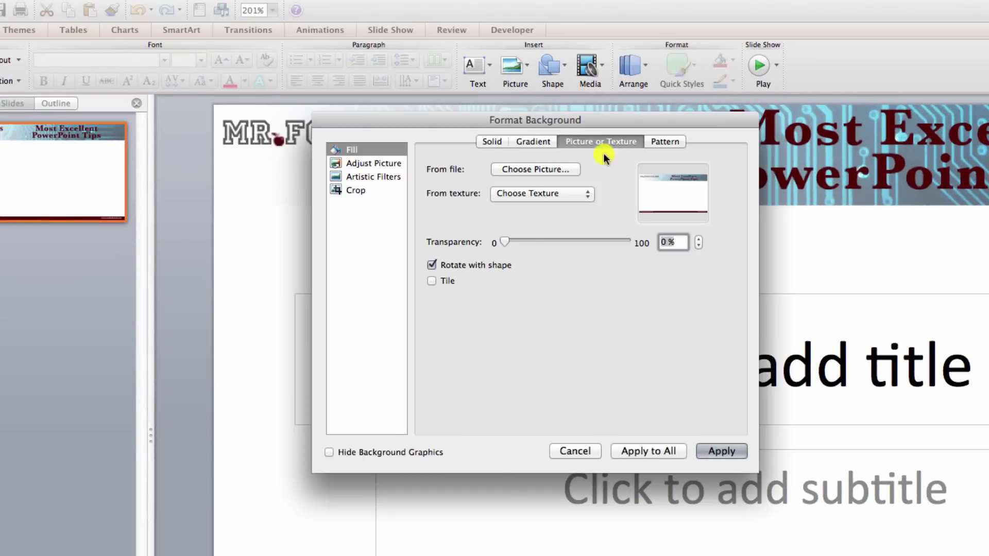
left_click(532, 168)
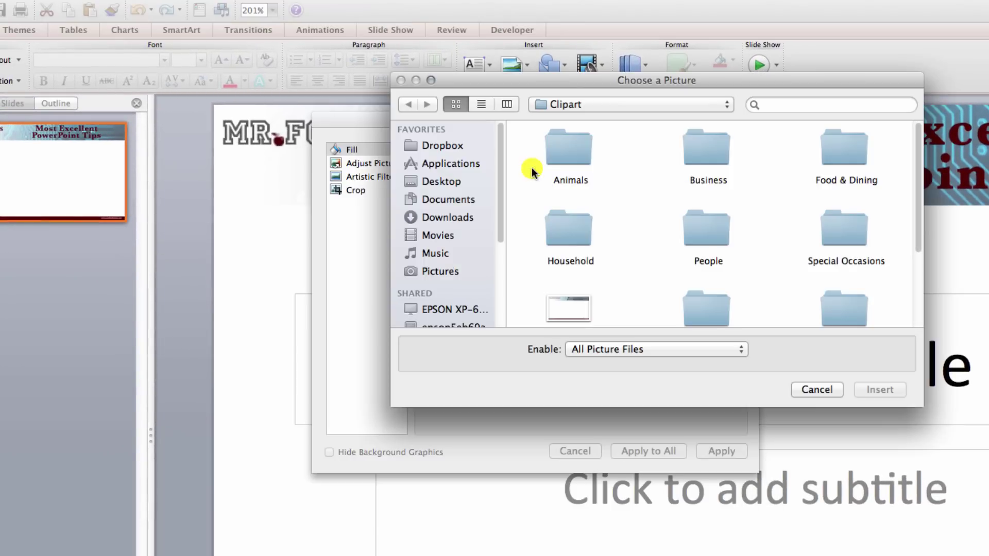
left_click(556, 302)
left_click(886, 392)
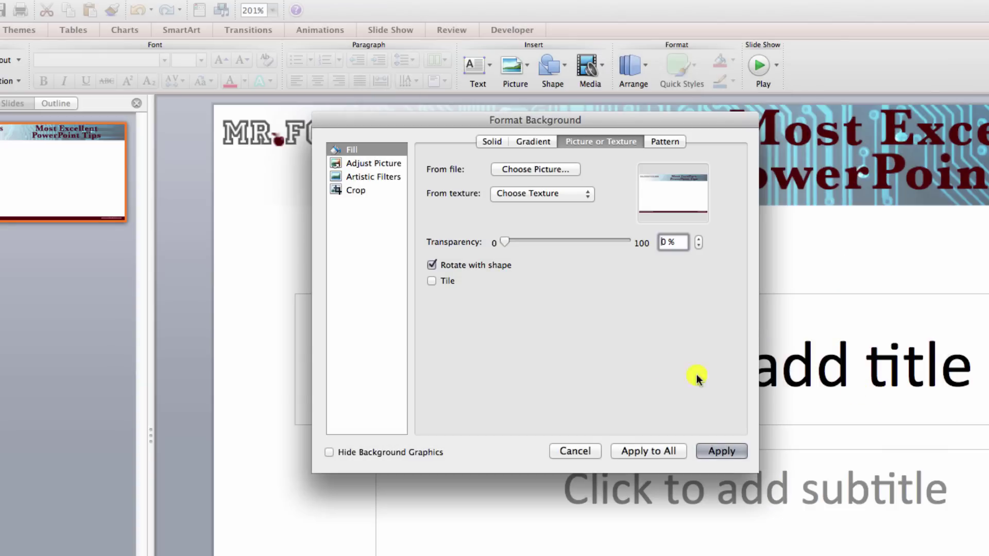
left_click(655, 452)
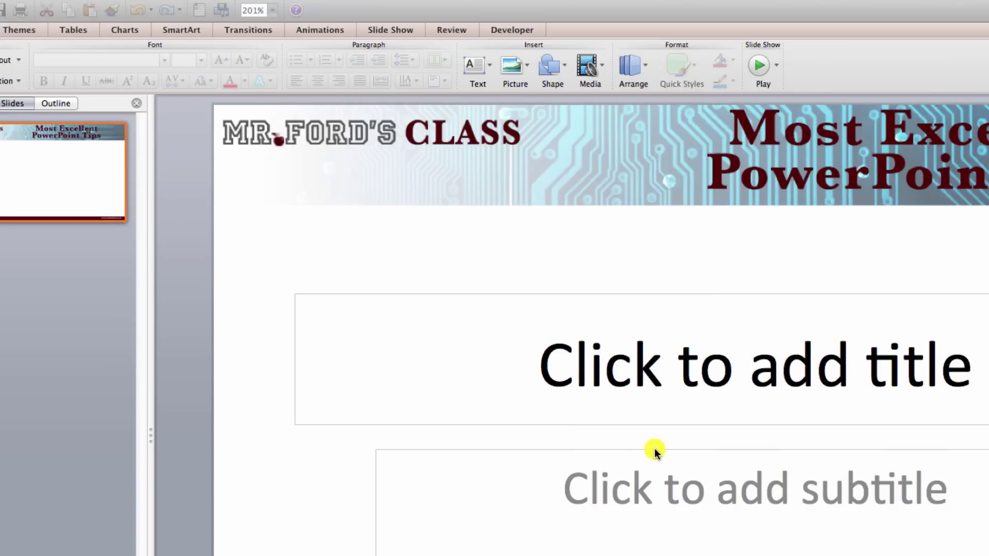
Add four new slides so the deck has five.
left_click(11, 58)
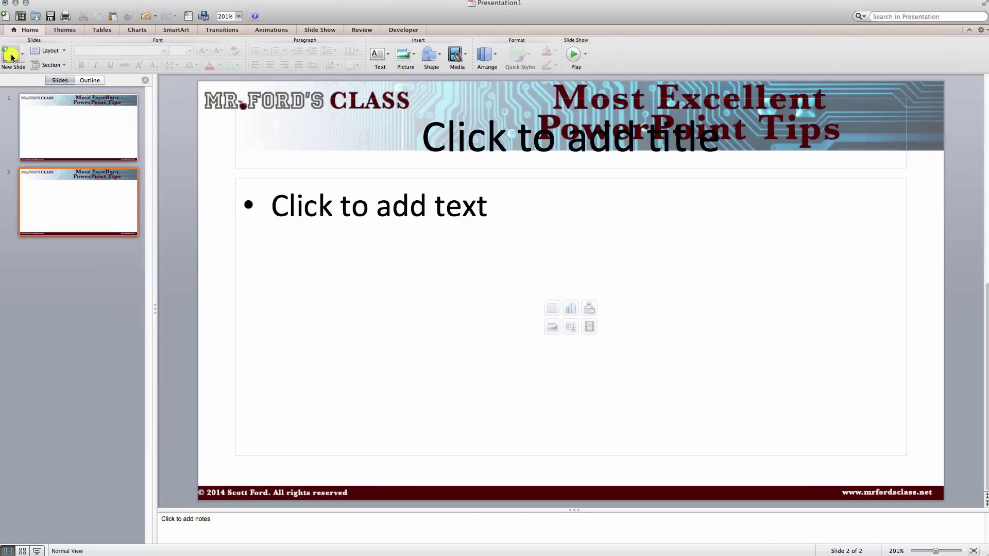
left_click(11, 58)
left_click(11, 58)
left_click(11, 58)
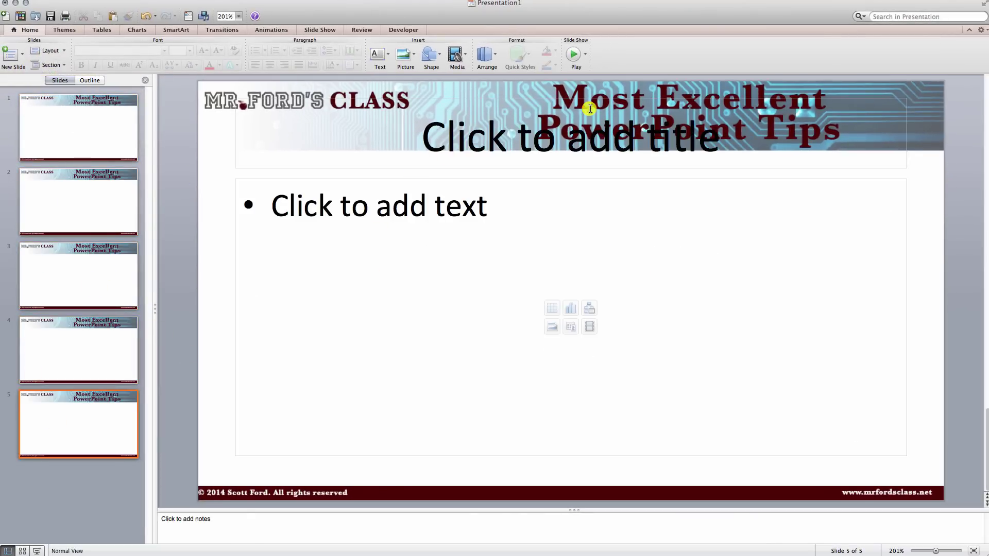
Paste 'Have a question?', a contact e-mail and a like-and-subscribe bullet into slide 5's body.
left_click(859, 98)
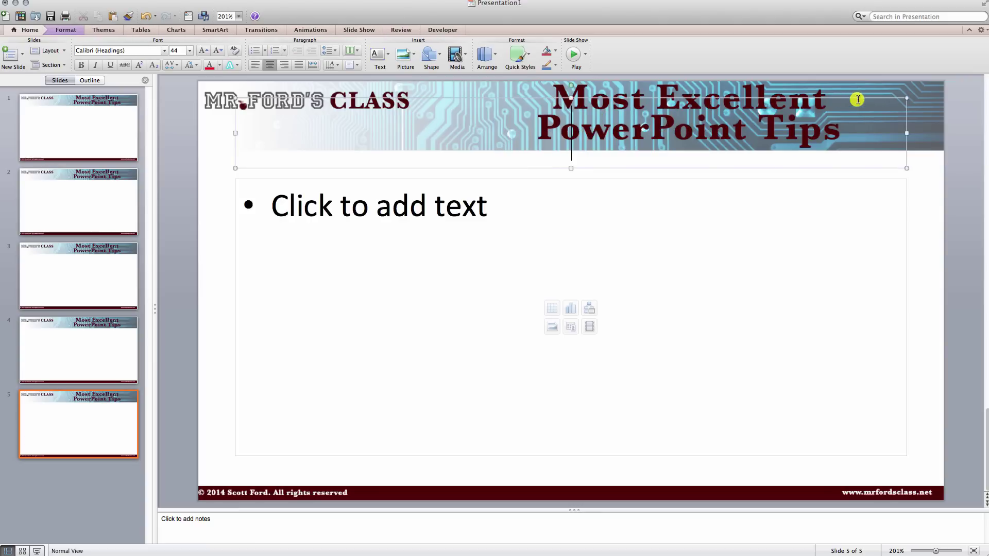
left_click(598, 199)
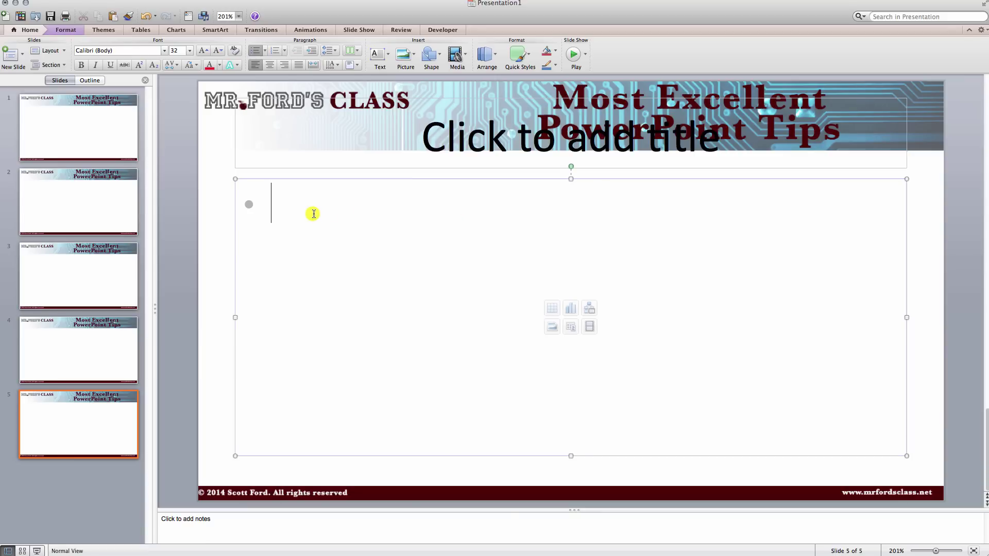
key("super+v")
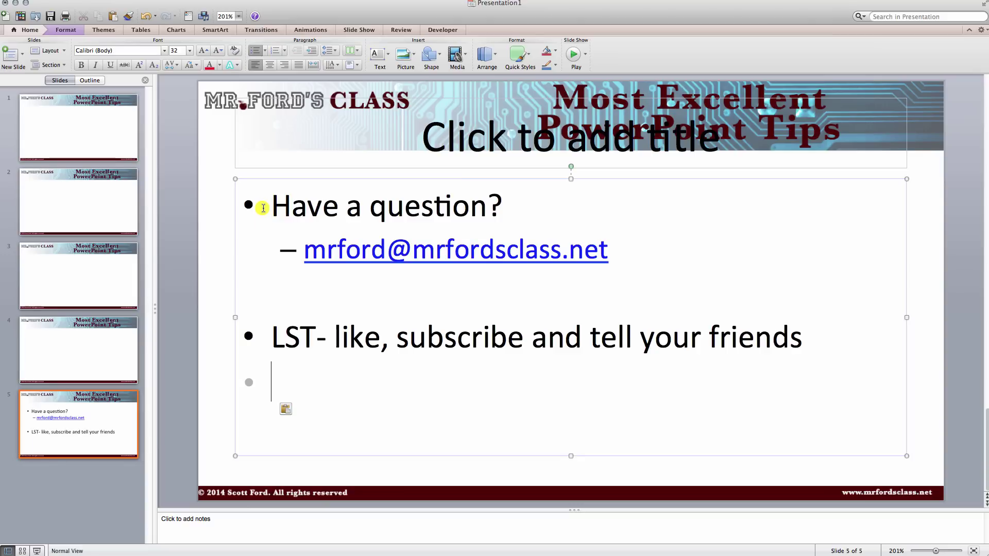